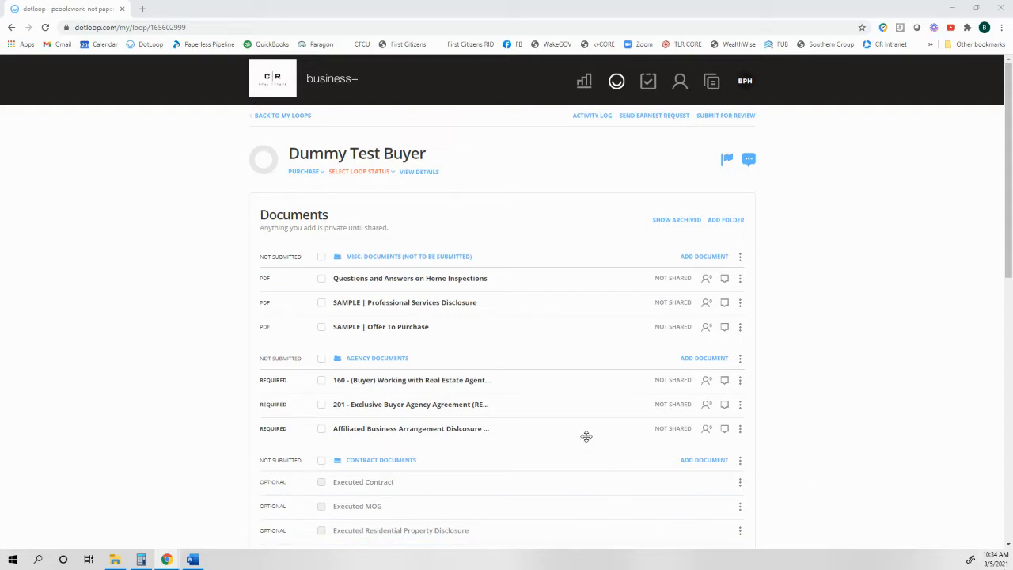
Open the 760 (Buyer) Professional Services Disclosure and Election form from the loop's Contract Documents folder.
scroll(587, 434, "down", 1)
scroll(588, 428, "down", 1)
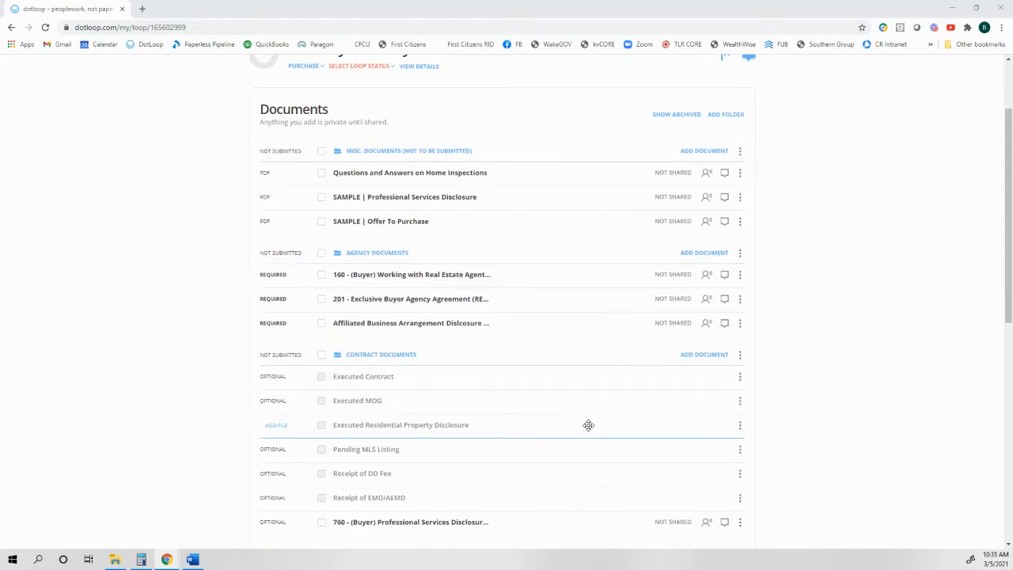
scroll(588, 425, "down", 1)
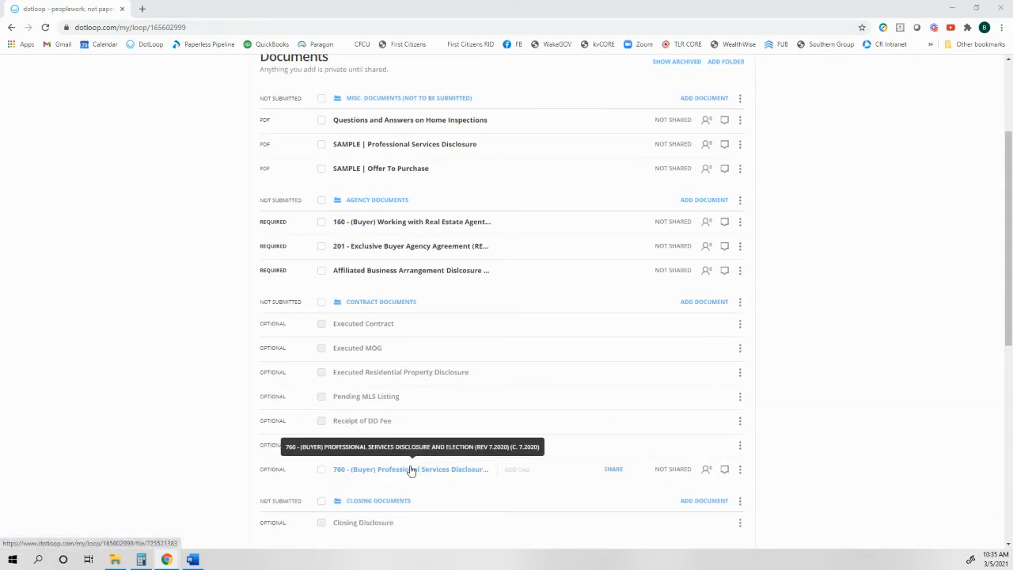
scroll(412, 467, "down", 1)
scroll(413, 465, "down", 5)
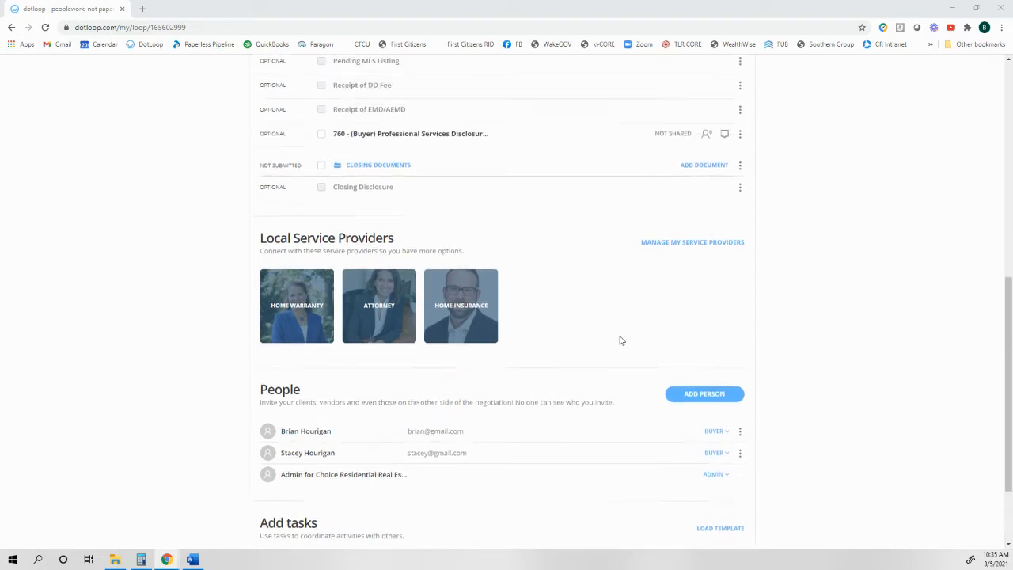
scroll(622, 339, "up", 3)
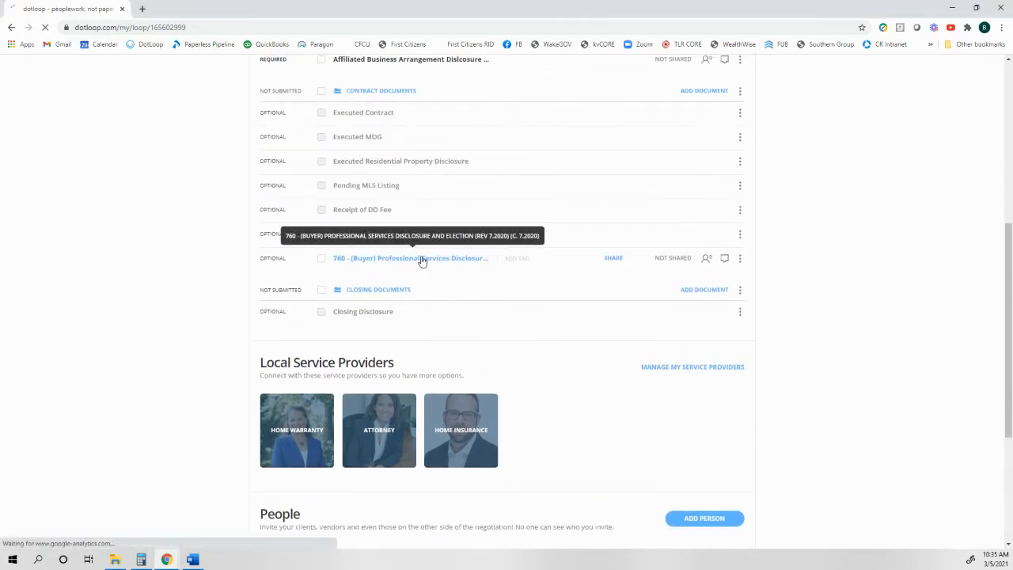
left_click(418, 260)
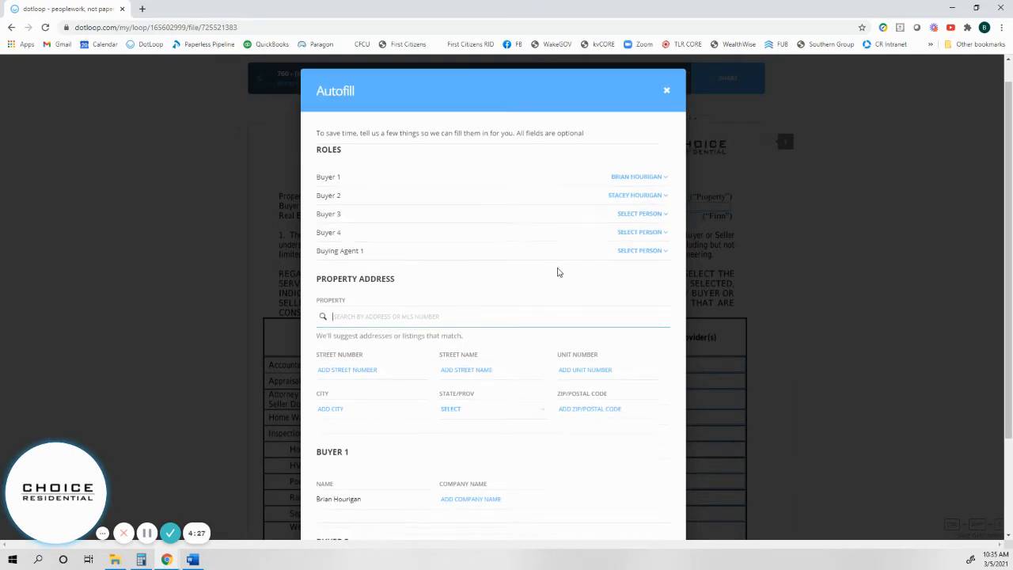
Autofill the form with the two assigned buyers, leaving the property address fields blank.
scroll(559, 272, "down", 2)
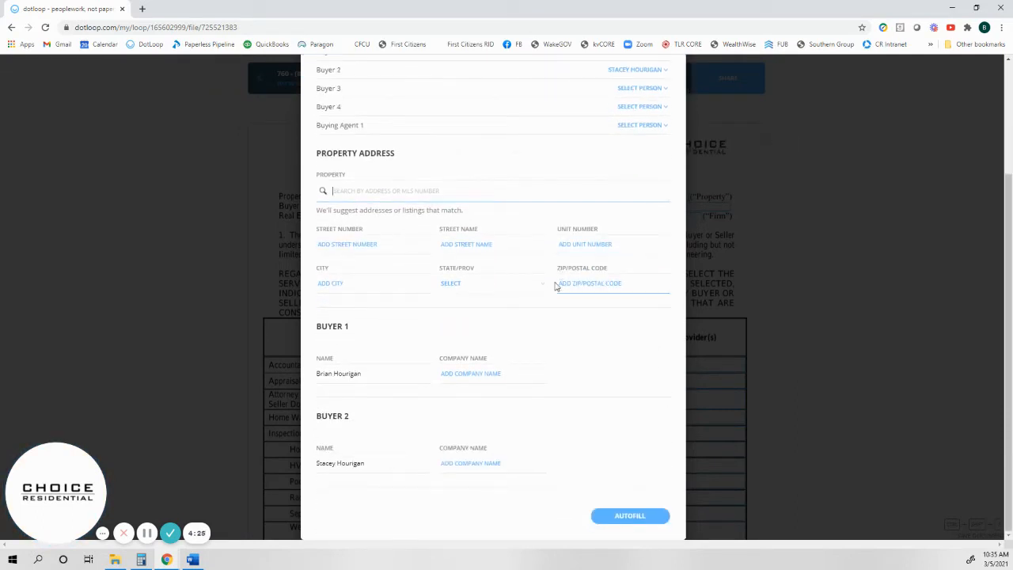
left_click(619, 515)
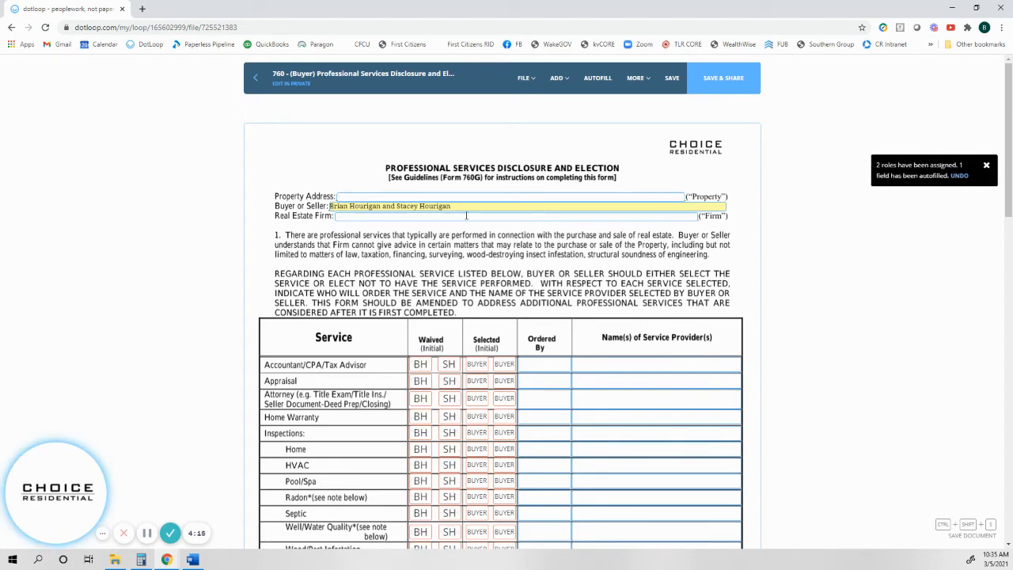
scroll(427, 253, "down", 2)
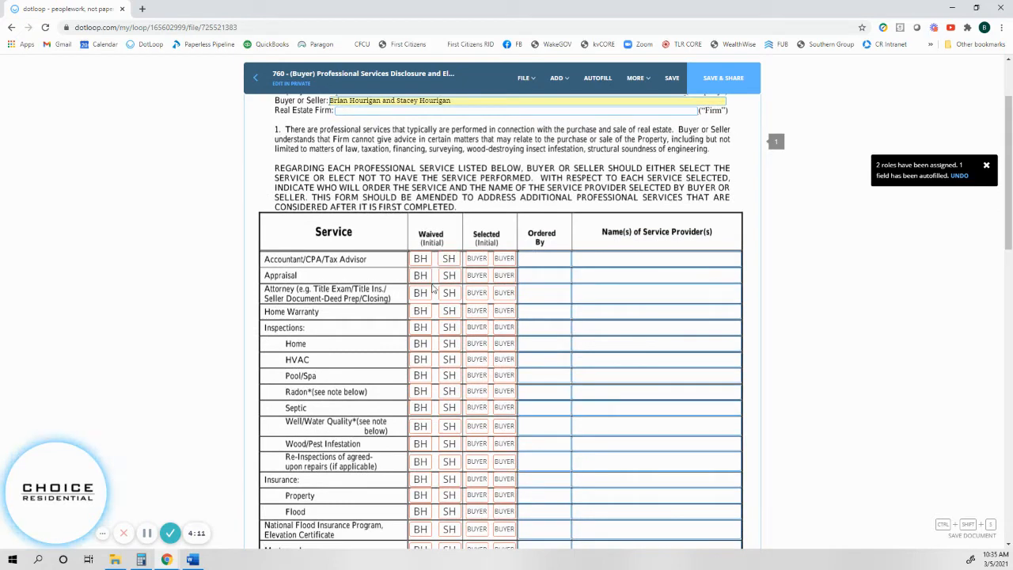
scroll(433, 500, "down", 2)
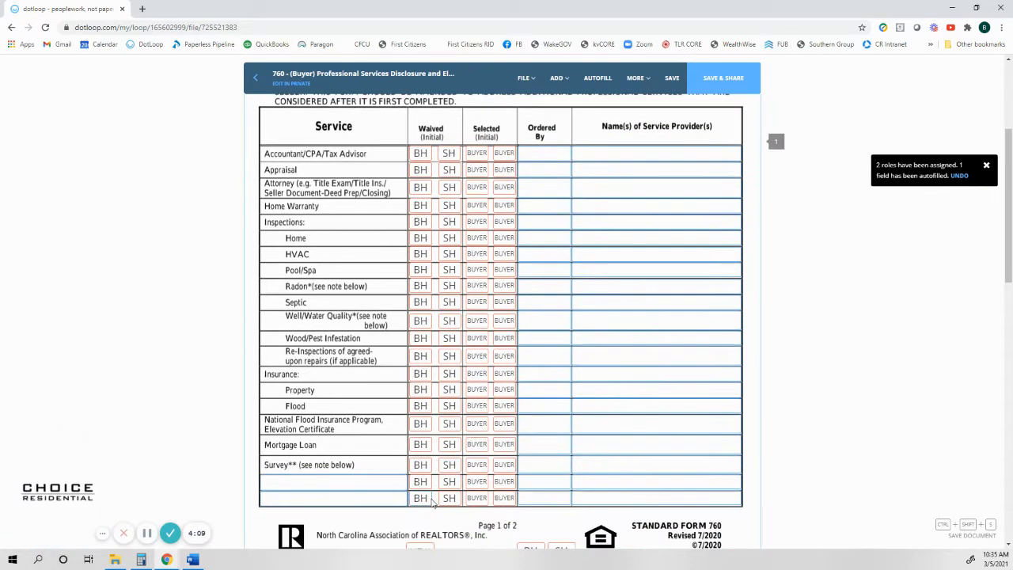
scroll(428, 383, "up", 3)
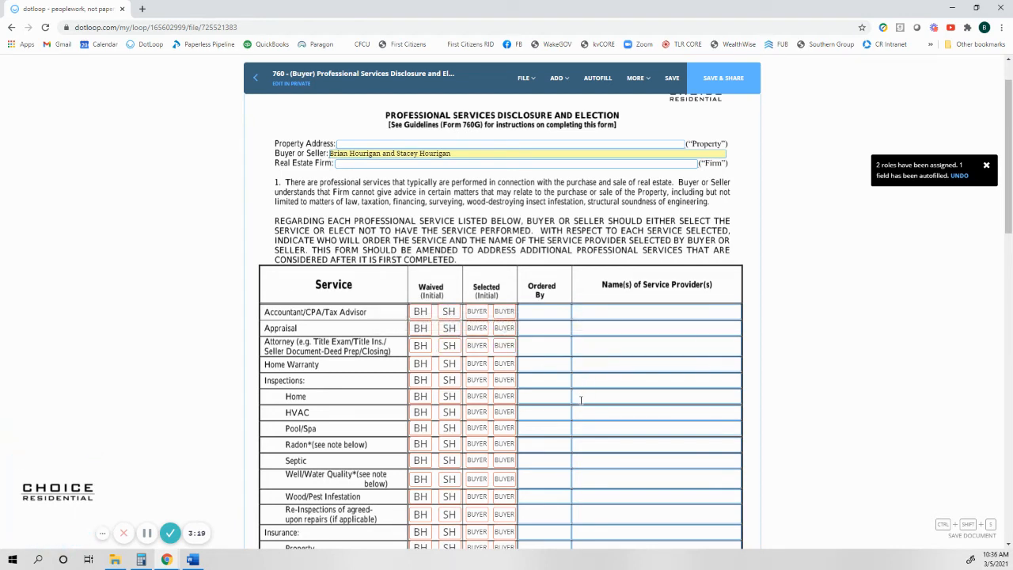
scroll(581, 400, "down", 1)
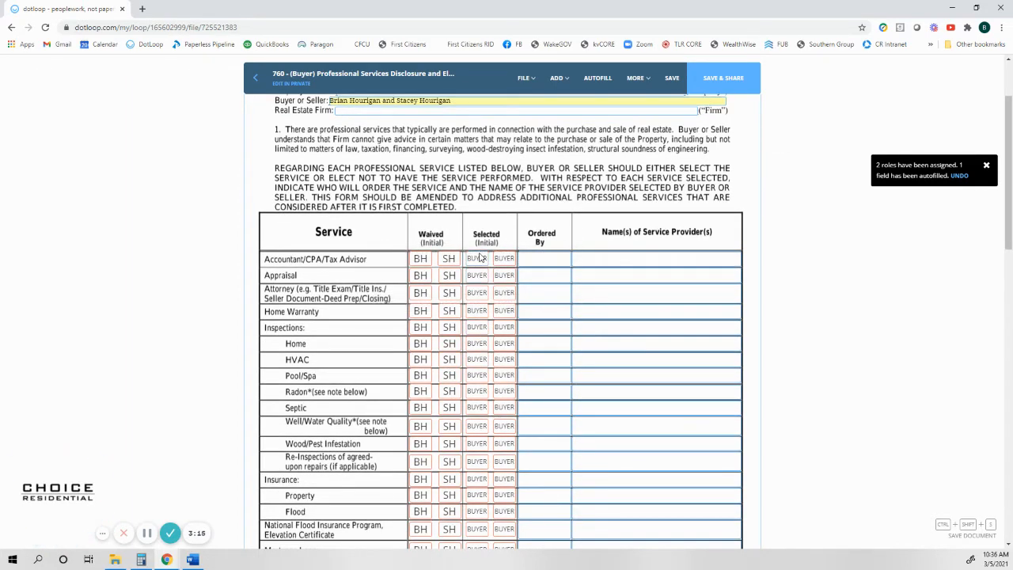
left_click(421, 259)
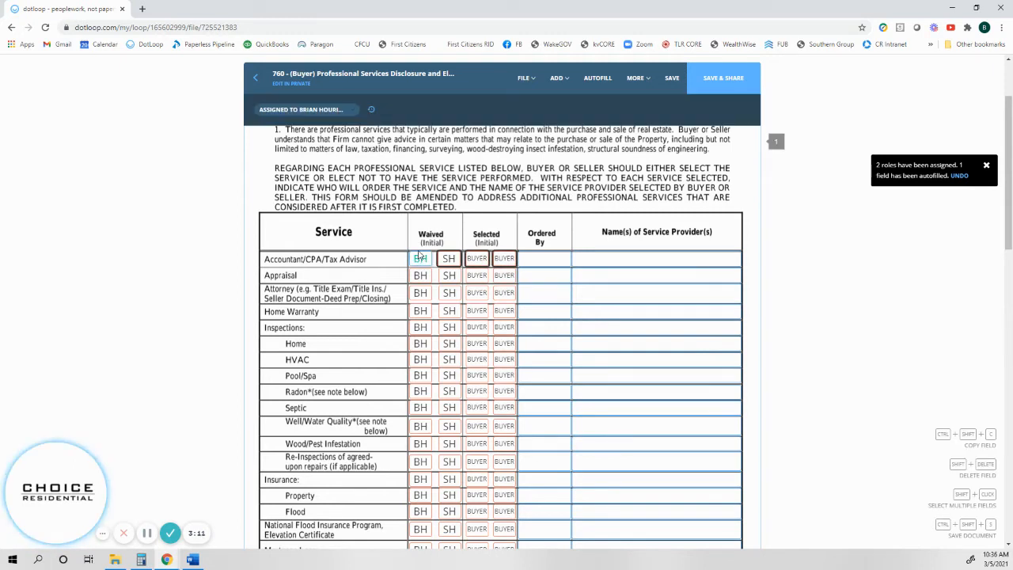
left_click(459, 260, "shift")
left_click(478, 261, "shift")
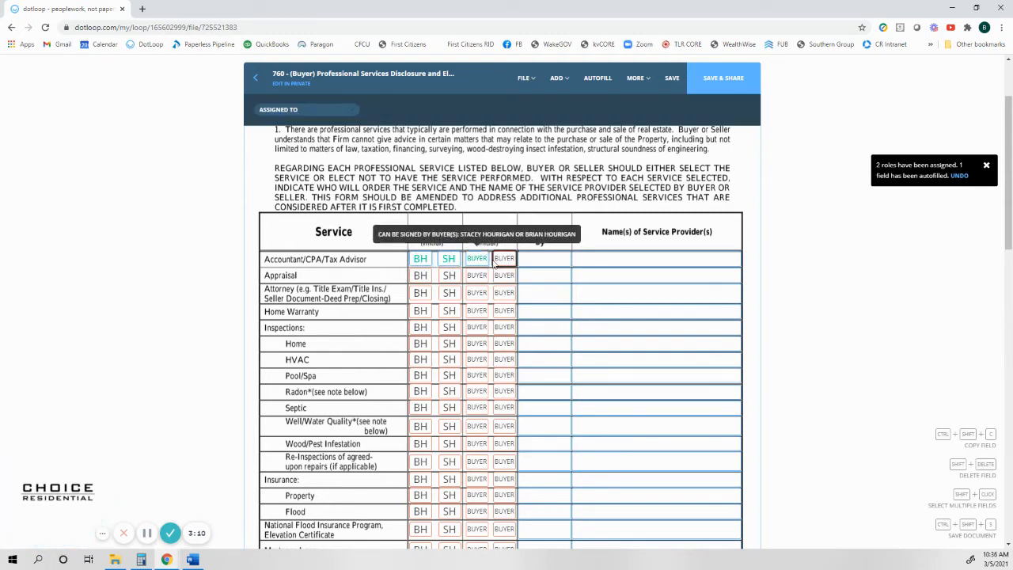
left_click(507, 263, "shift")
left_click(428, 274, "shift")
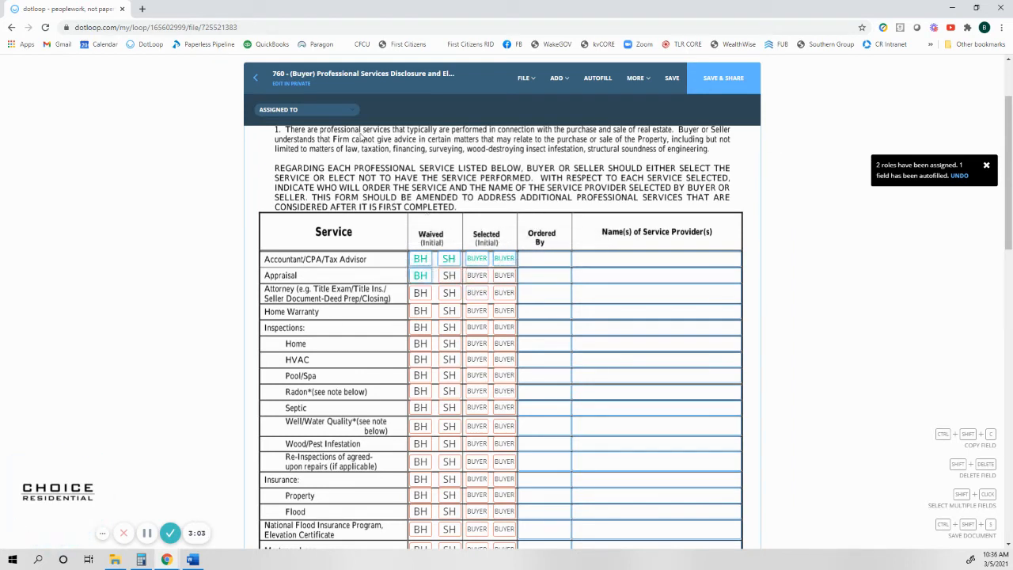
left_click(353, 110)
left_click(437, 162)
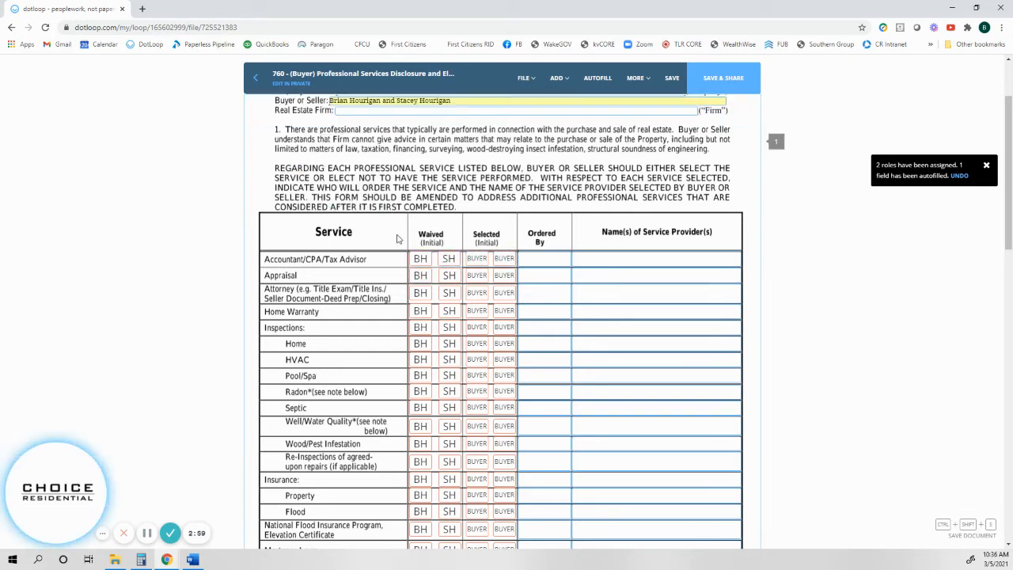
Select all Waived and Selected initial fields in the services table and assign them to No One.
left_click_drag(398, 241, 564, 526)
scroll(607, 488, "down", 2)
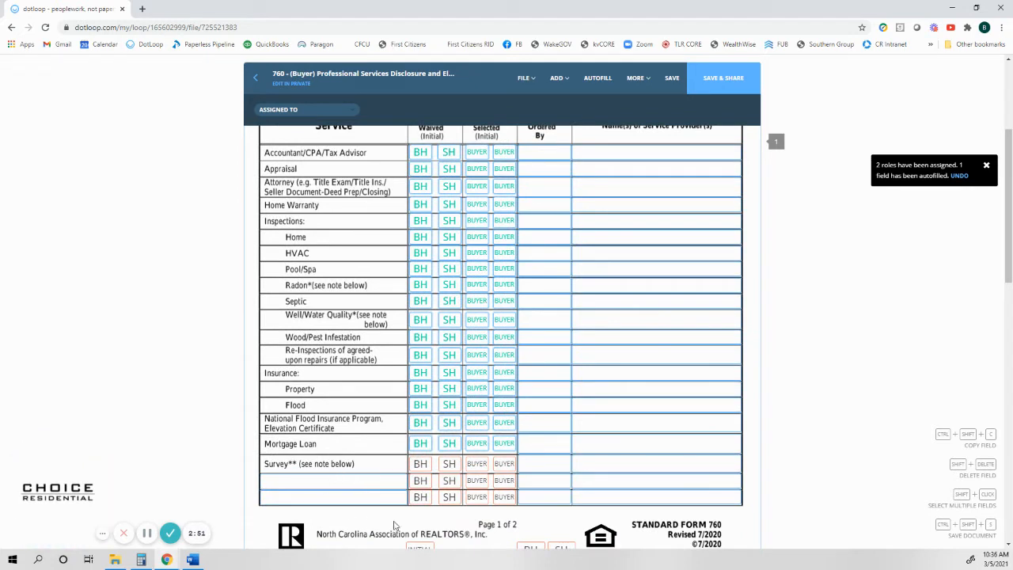
left_click_drag(396, 518, 526, 459)
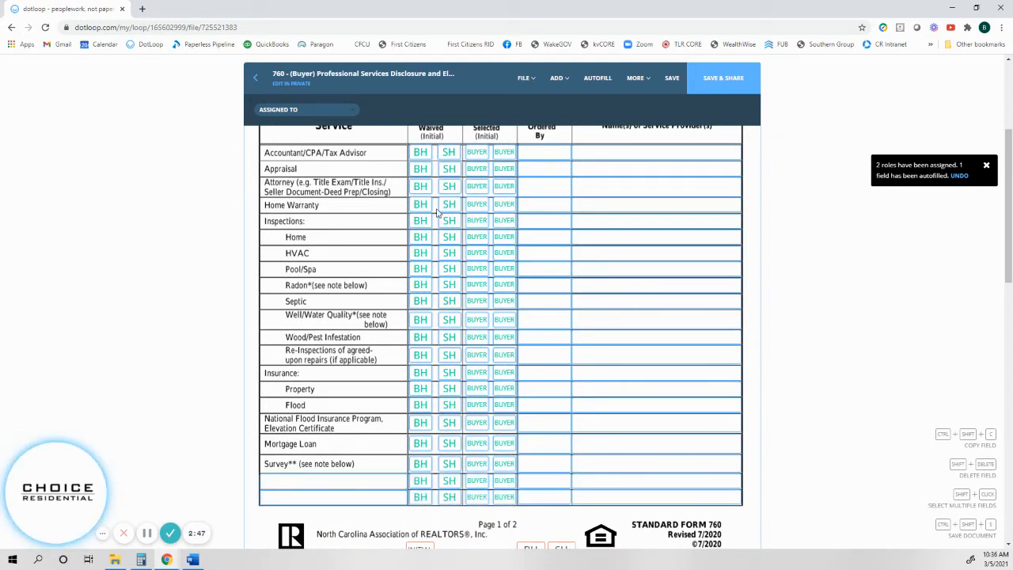
left_click(350, 111)
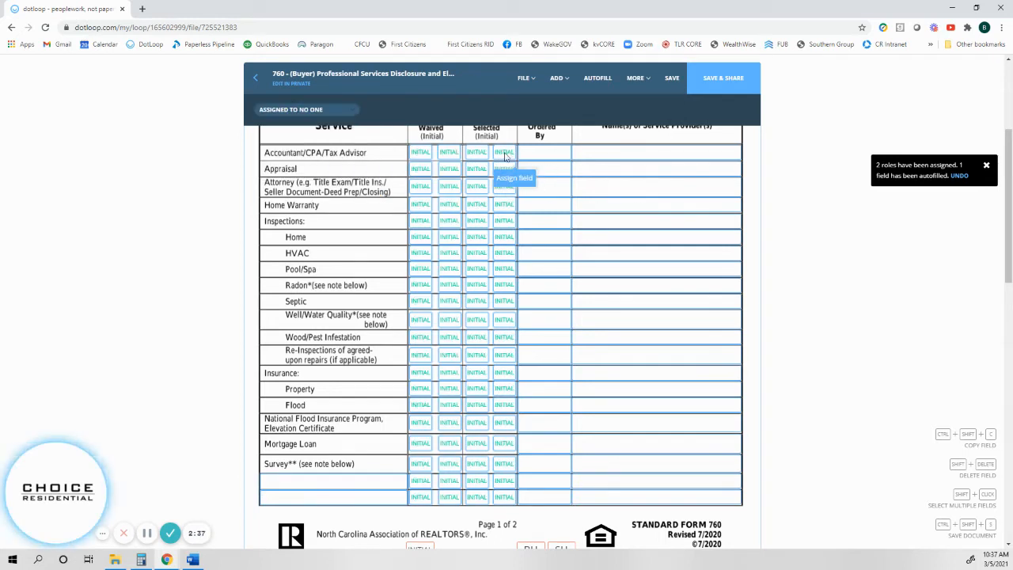
left_click(506, 169)
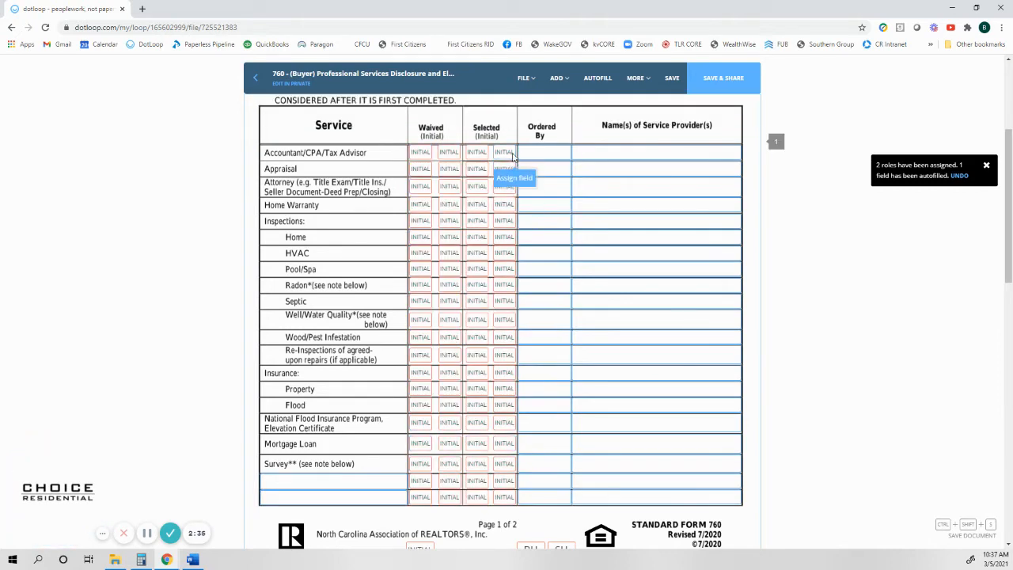
Assign the first buyer the first Waived fields for Accountant, Appraisal and Radon, and first Selected fields for Attorney, Home Warranty, Home and HVAC.
scroll(638, 169, "up", 1)
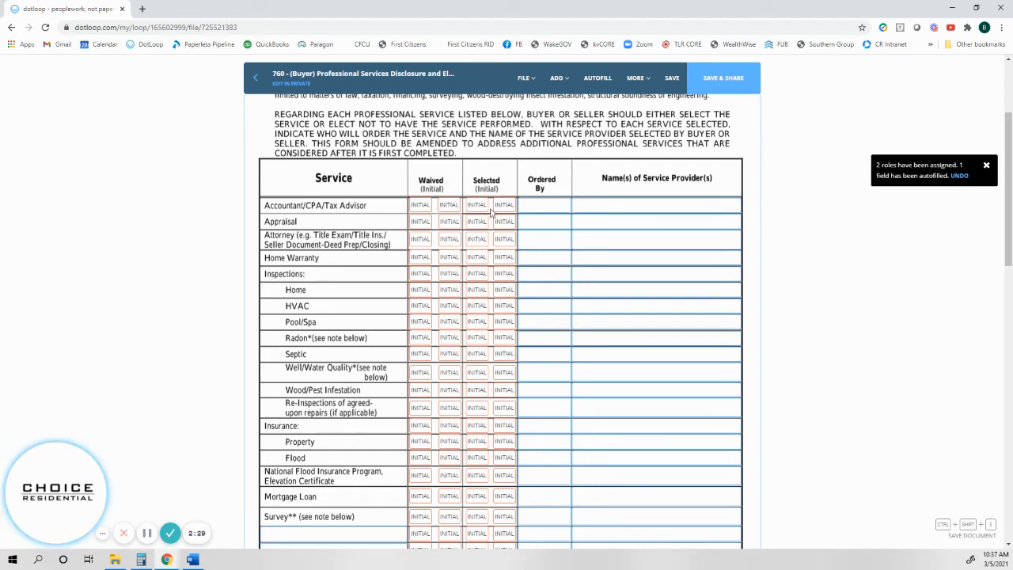
left_click(420, 207)
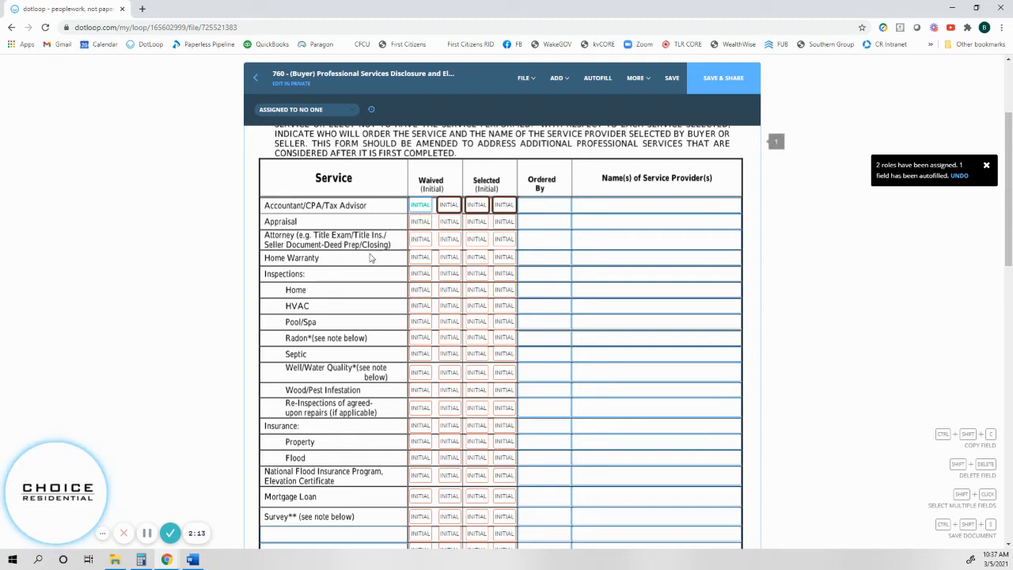
left_click(418, 223)
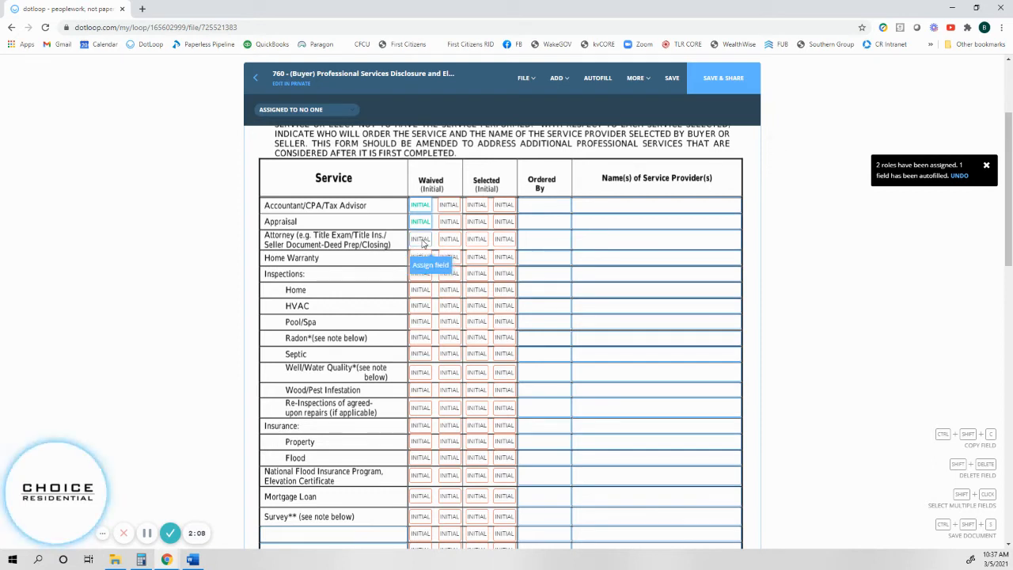
left_click(476, 241)
left_click(477, 257)
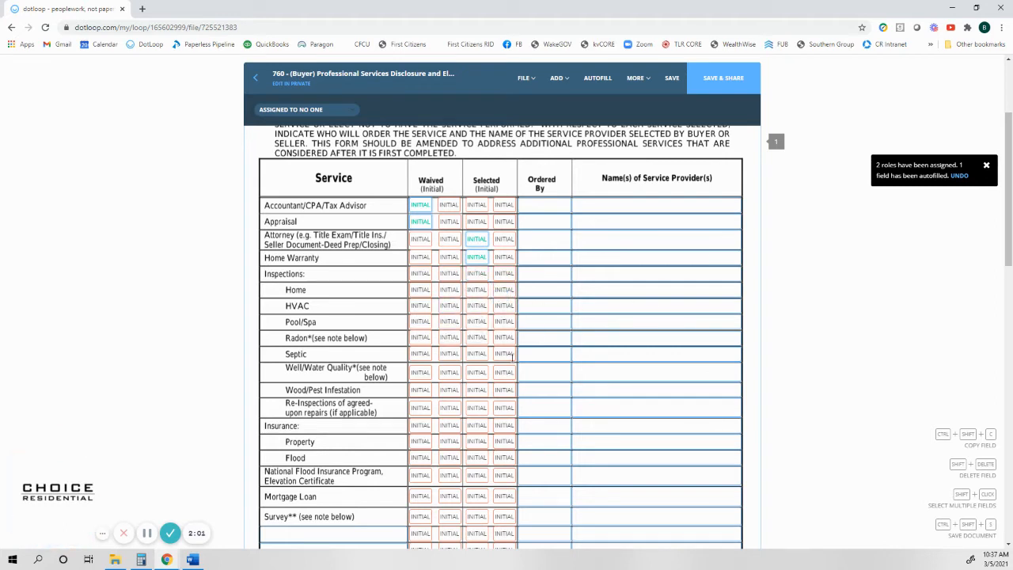
left_click(478, 291)
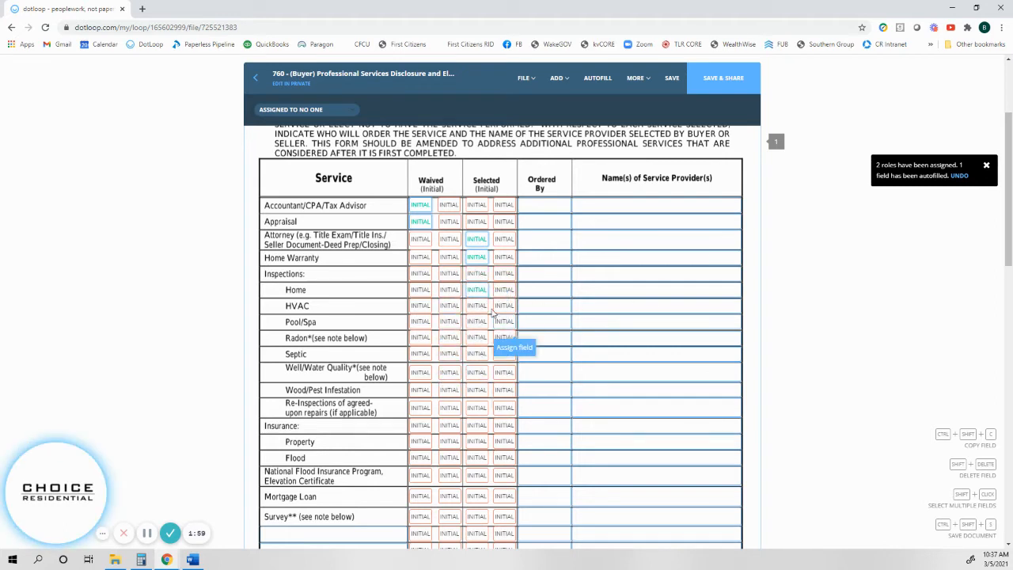
left_click(484, 308)
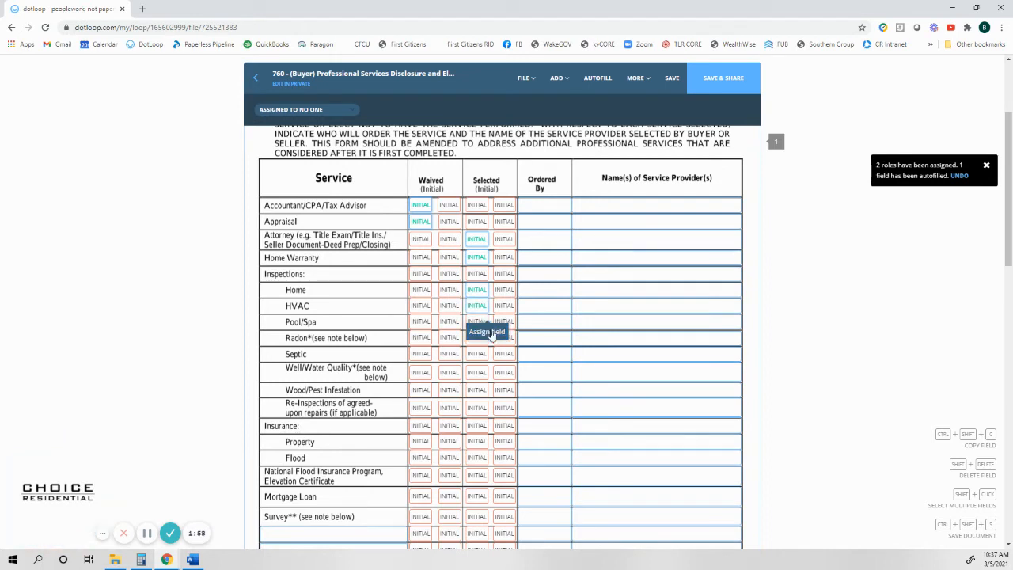
left_click(420, 339)
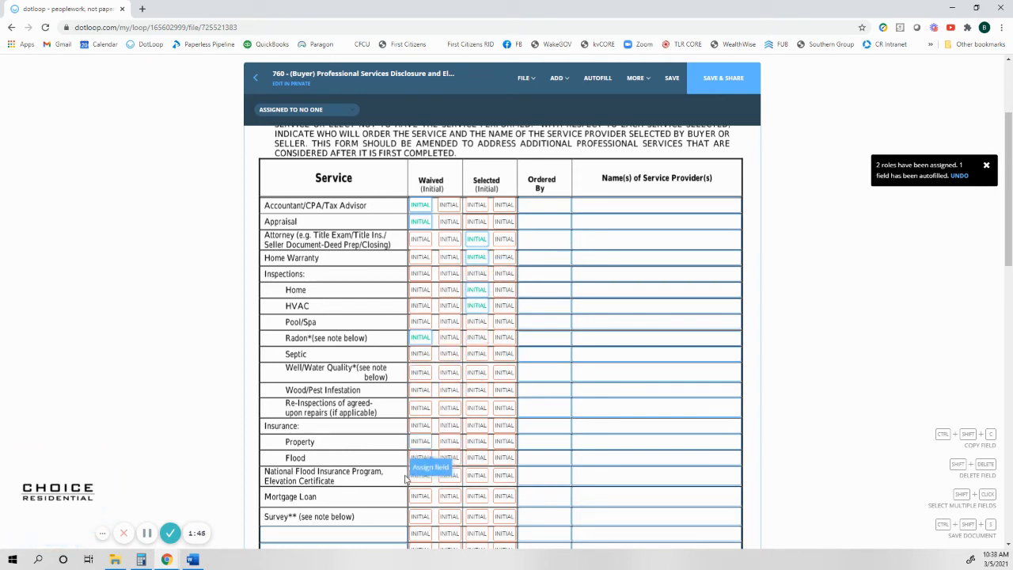
left_click(430, 222)
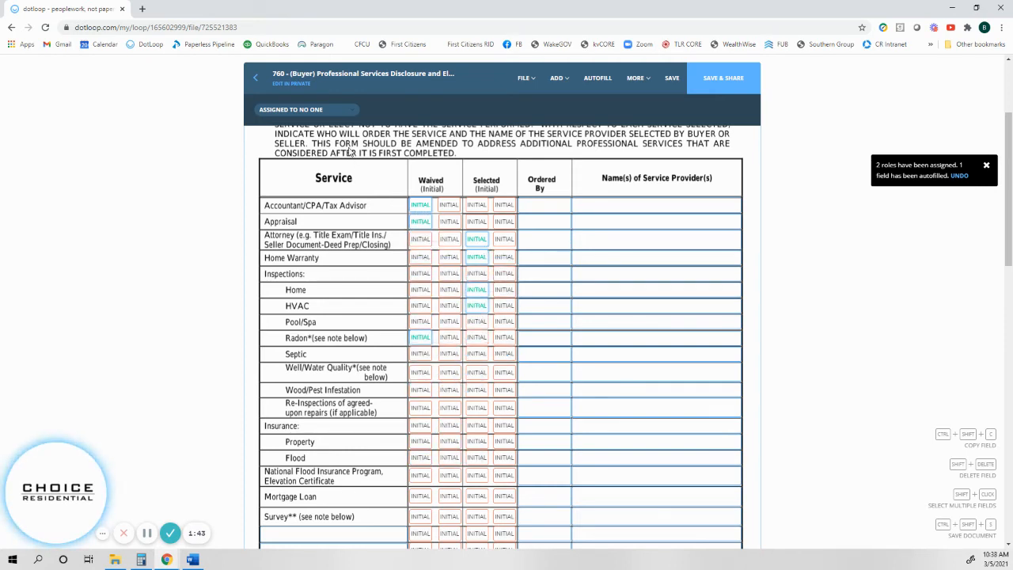
left_click(355, 110)
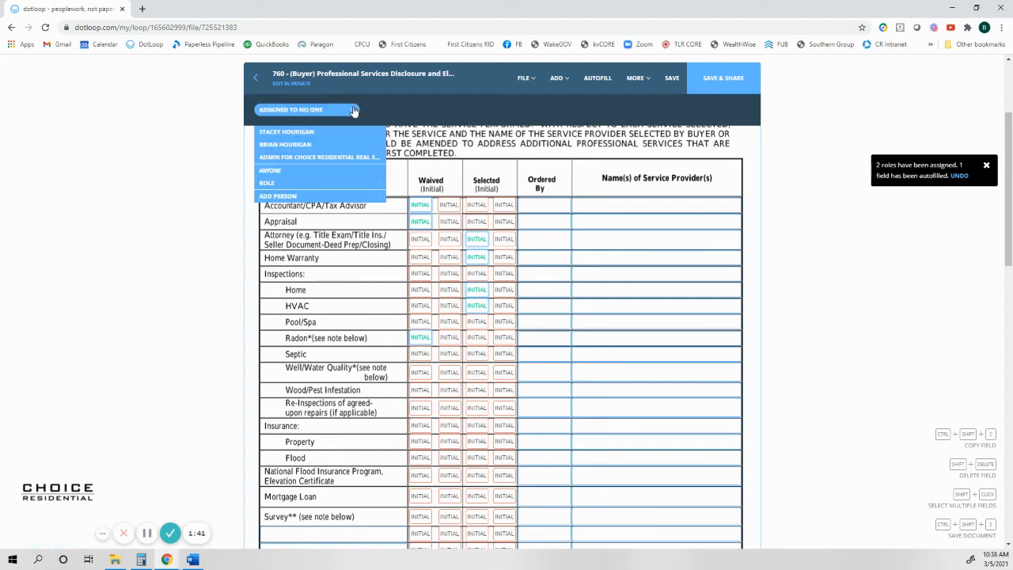
left_click(298, 146)
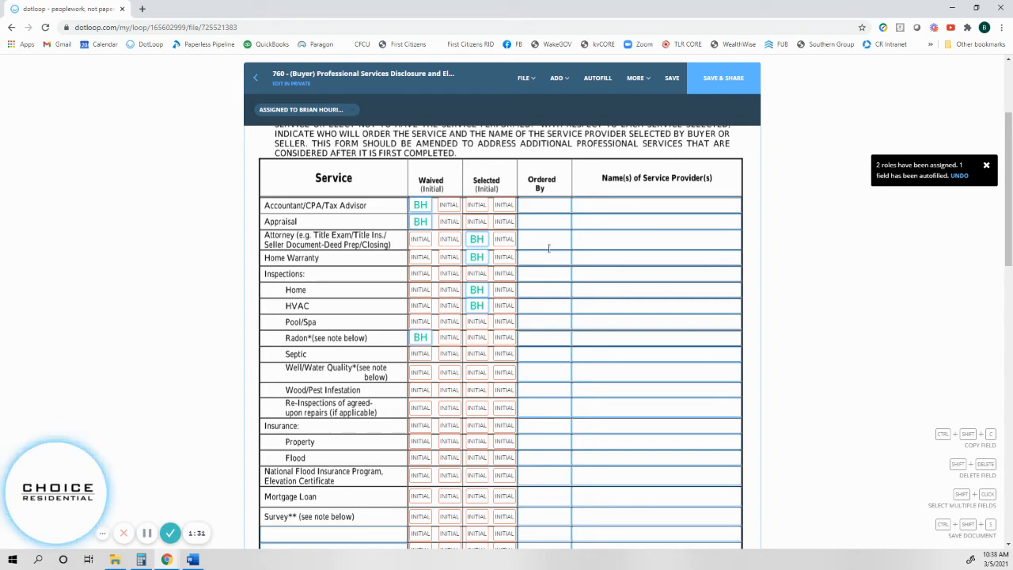
Assign the second buyer the second Waived fields for Accountant and Appraisal, and second Selected fields for Attorney, Home Warranty, Inspections and Home.
left_click(450, 206)
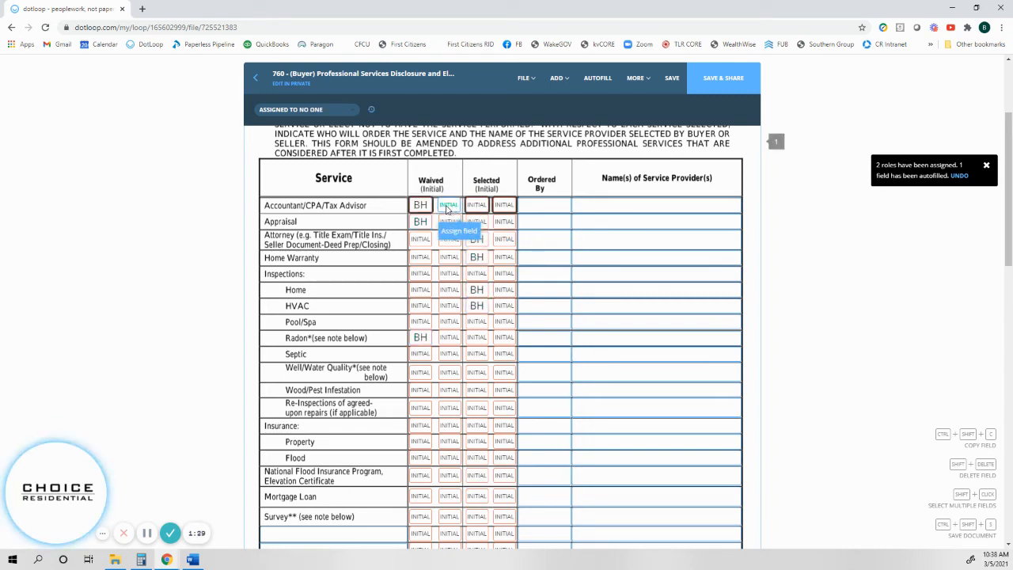
left_click(450, 222)
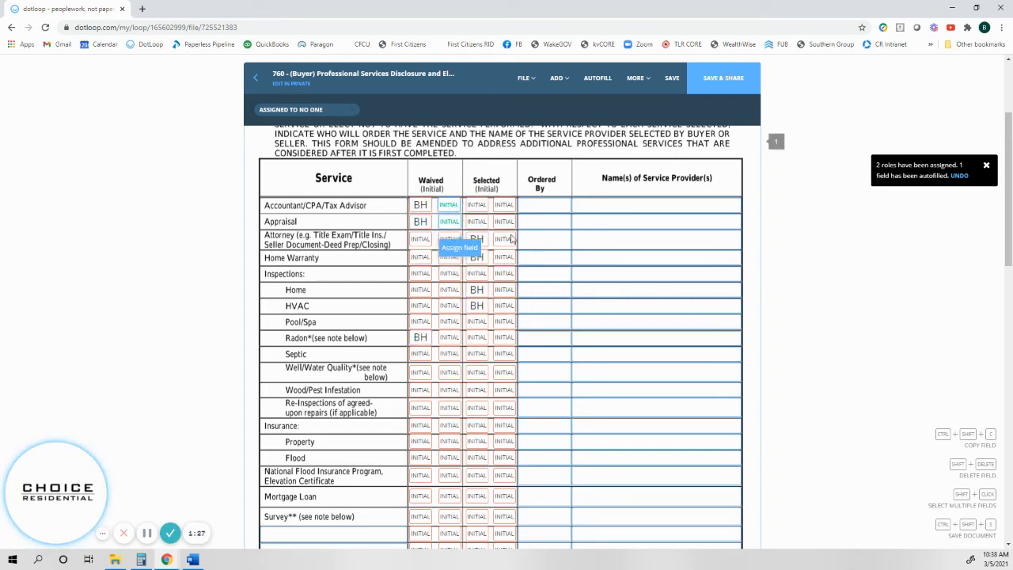
left_click(505, 242)
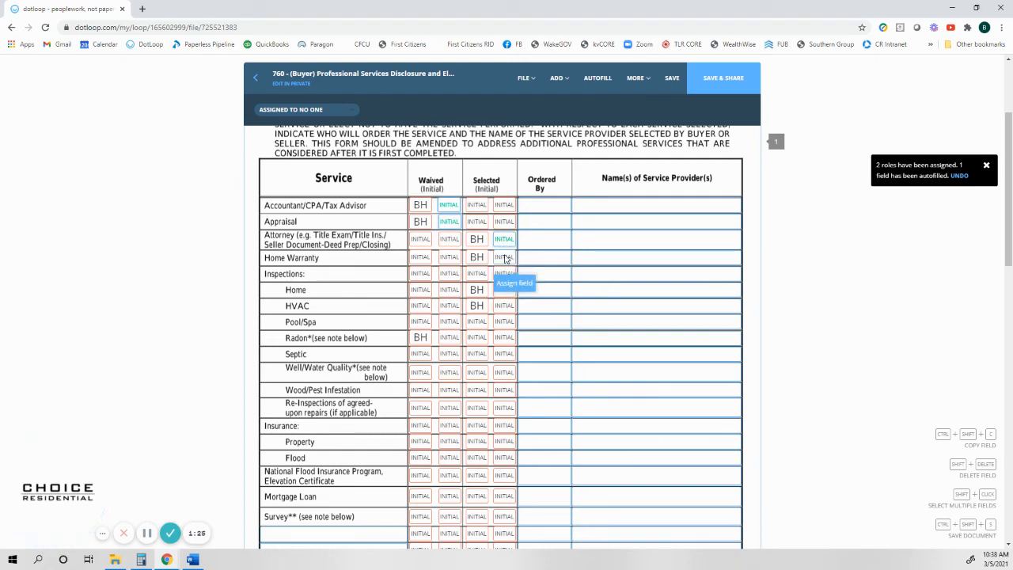
left_click(504, 257)
left_click(504, 273)
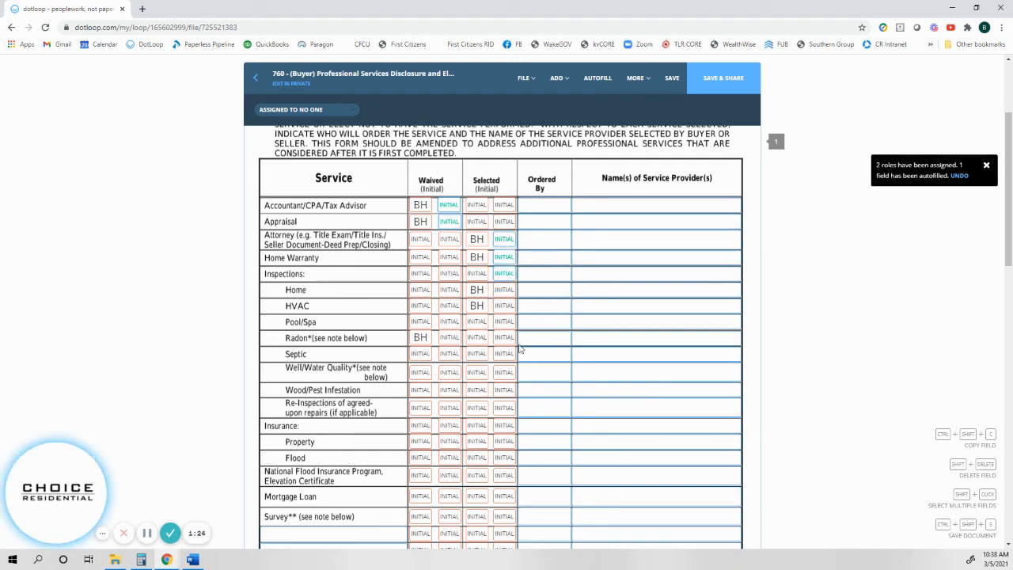
left_click(504, 290)
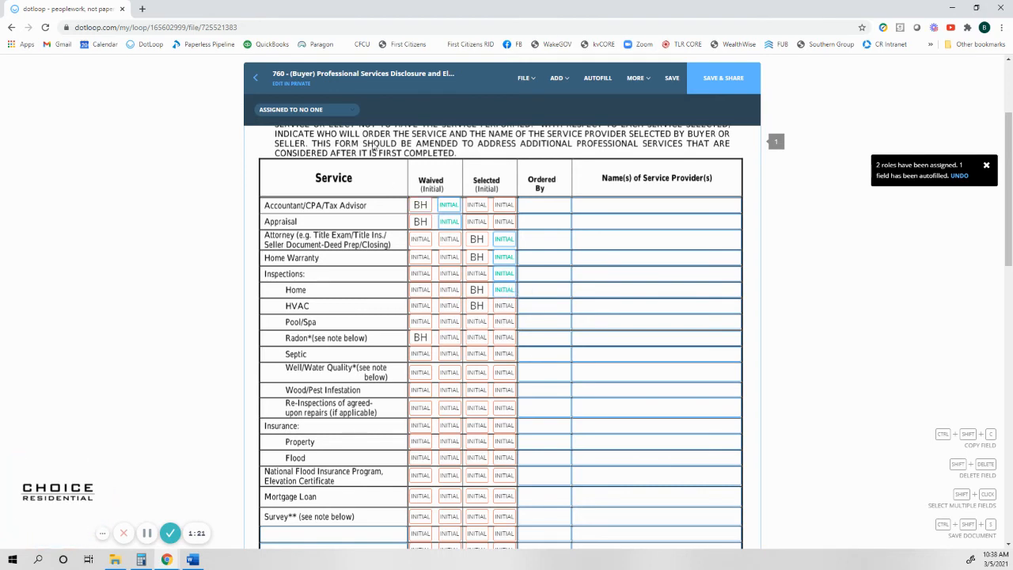
left_click(350, 110)
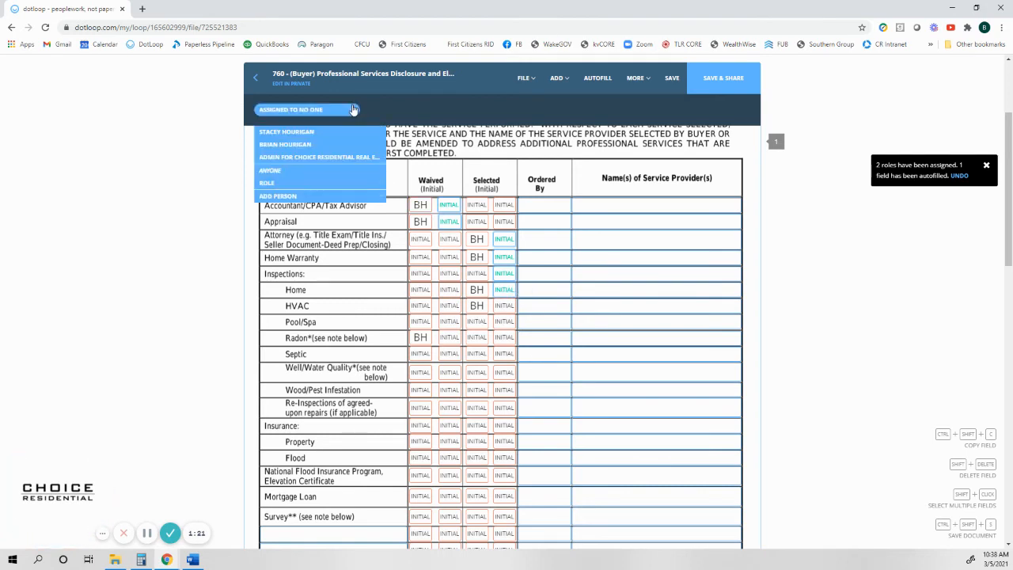
left_click(307, 132)
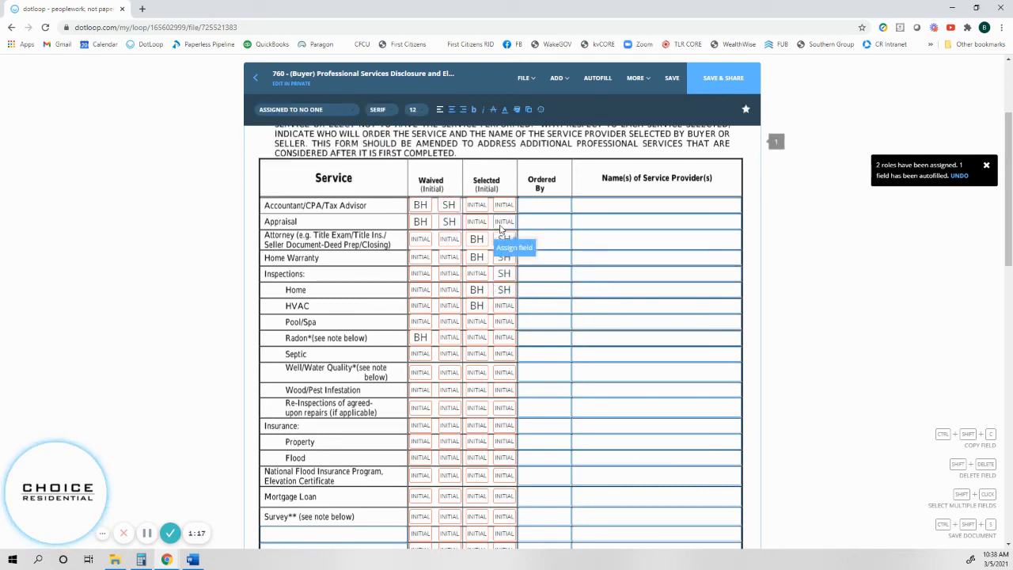
Review the initial assignments in the services table, the page footer initials and the signature and date fields on page 2.
scroll(499, 462, "down", 2)
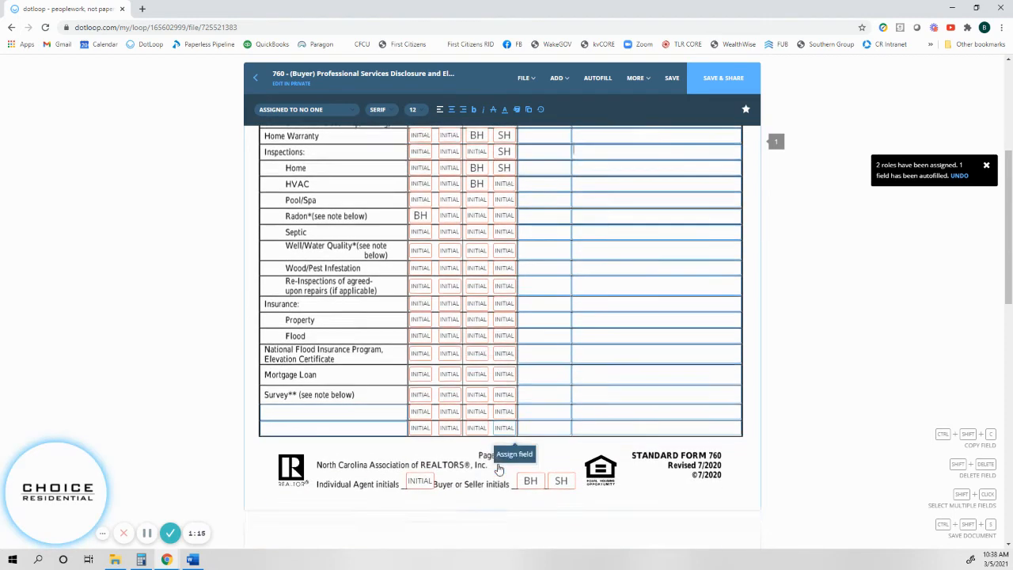
scroll(459, 362, "up", 2)
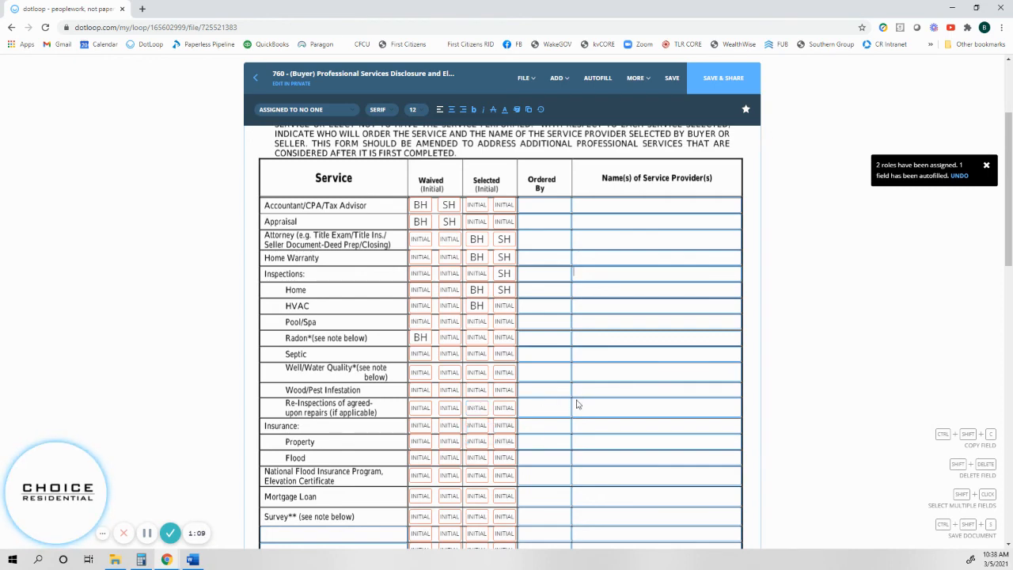
scroll(582, 404, "down", 1)
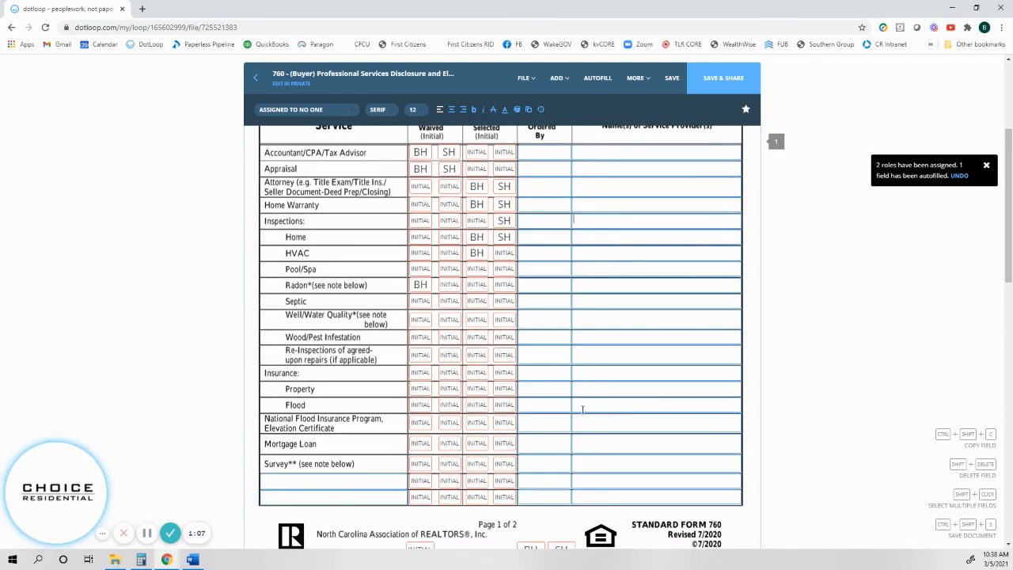
scroll(582, 409, "down", 1)
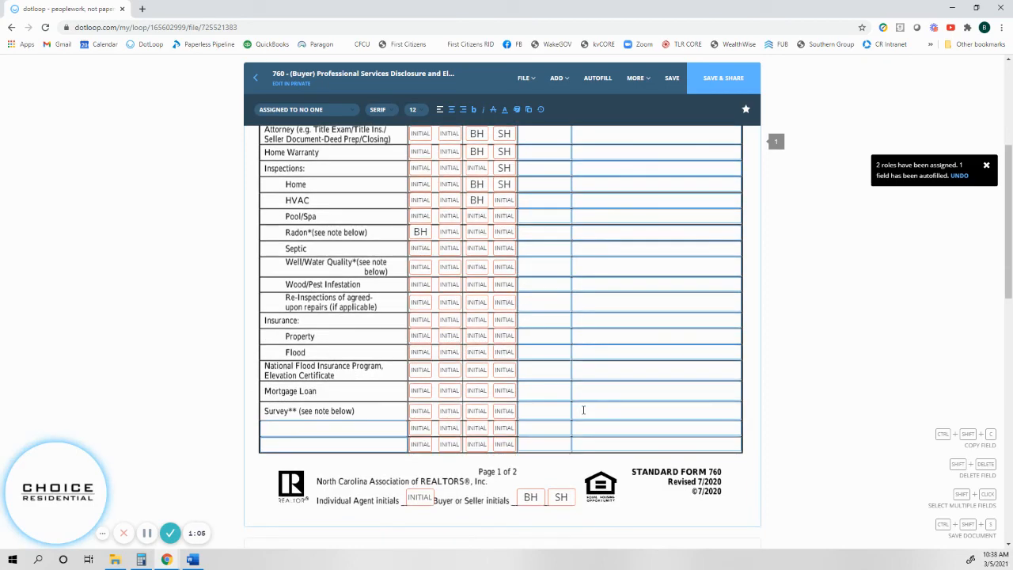
scroll(583, 408, "down", 7)
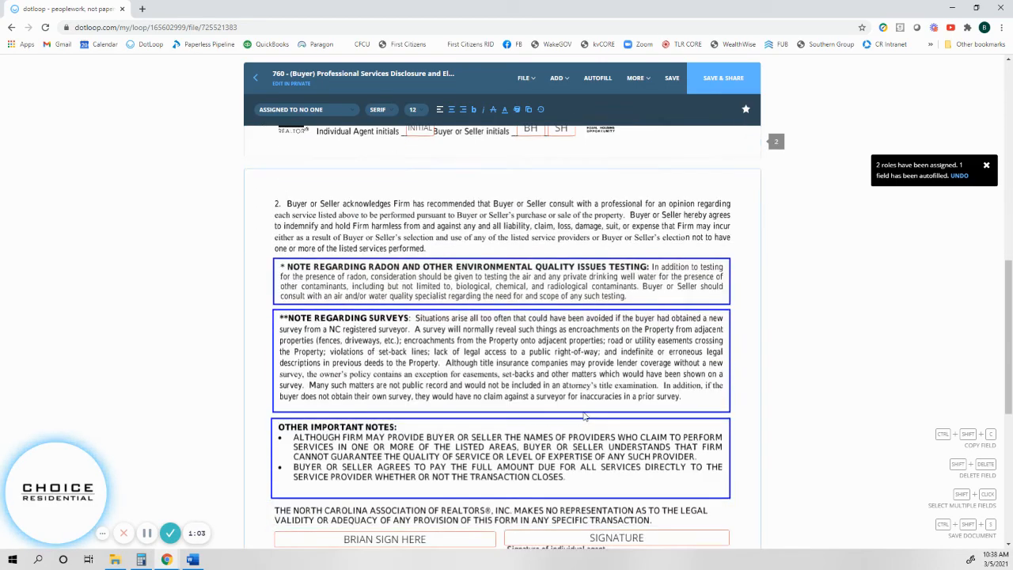
scroll(586, 417, "down", 3)
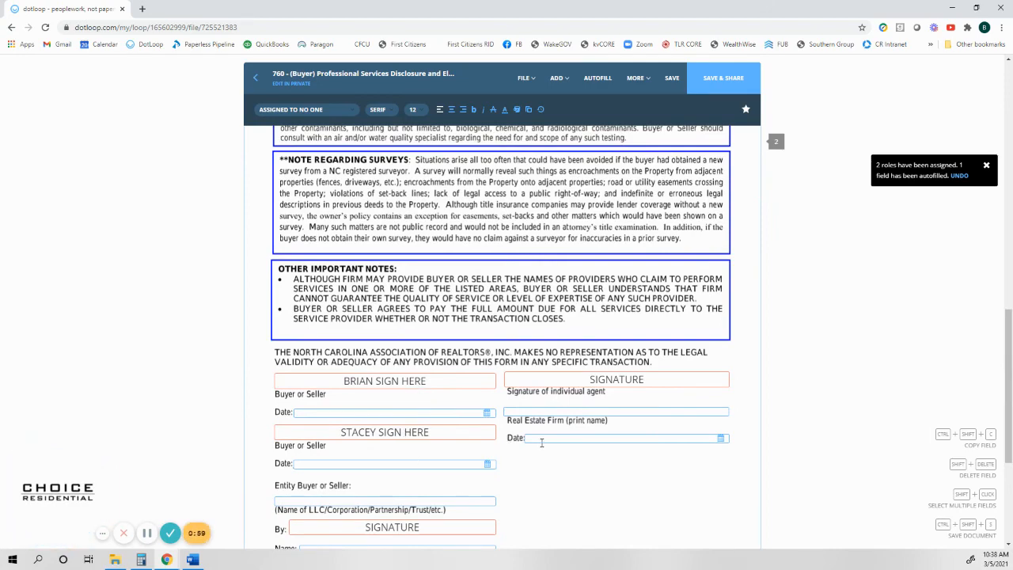
scroll(552, 450, "up", 6)
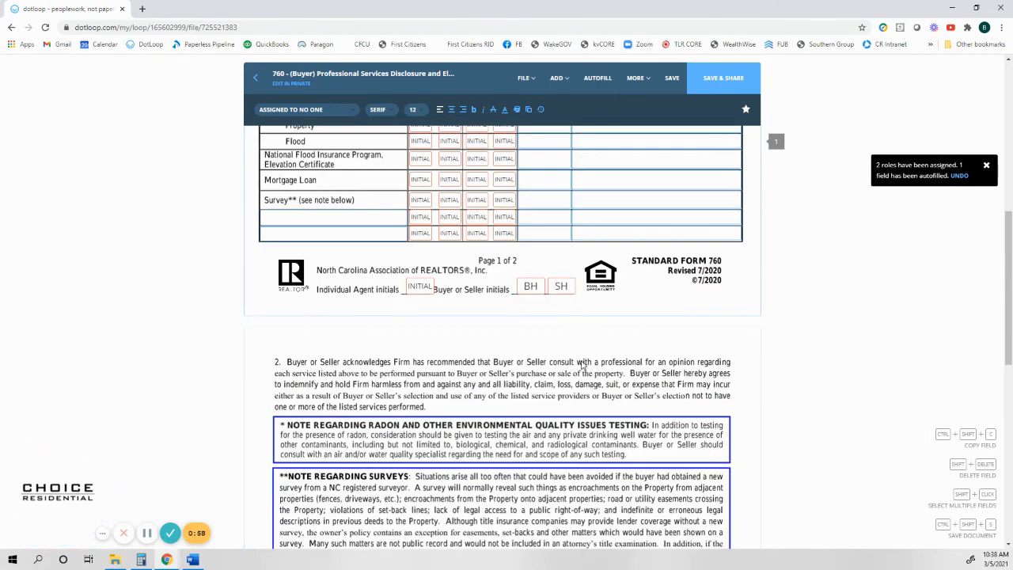
scroll(586, 372, "up", 5)
scroll(585, 377, "up", 1)
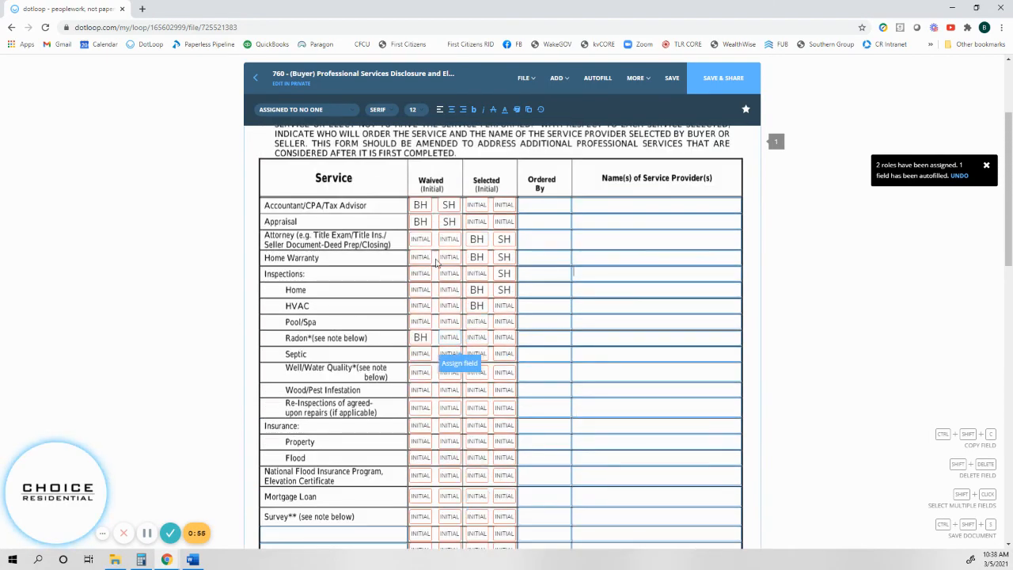